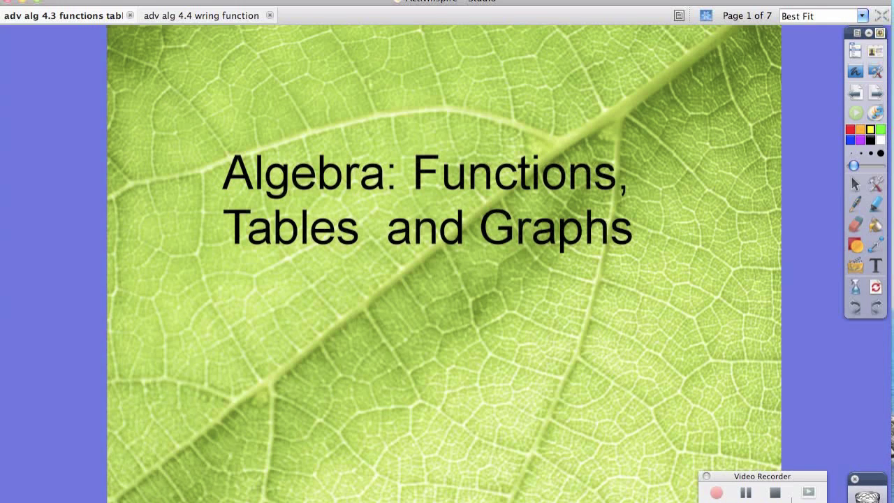
Go to the Warm-up page and draw a black vertical line near the left edge of the triangle graph in item 1.
click(876, 93)
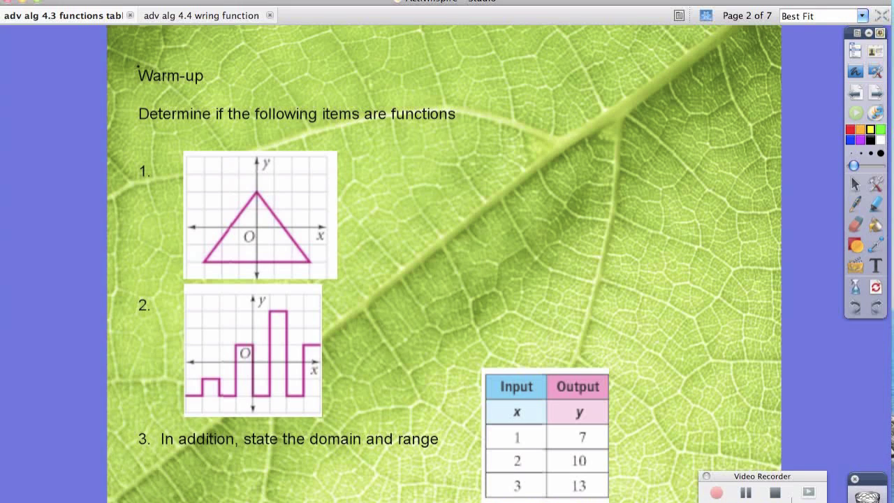
click(856, 245)
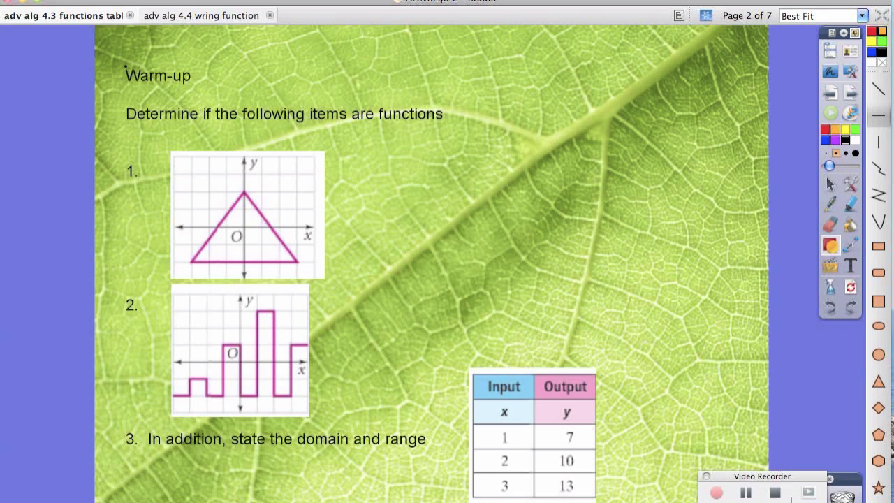
click(879, 142)
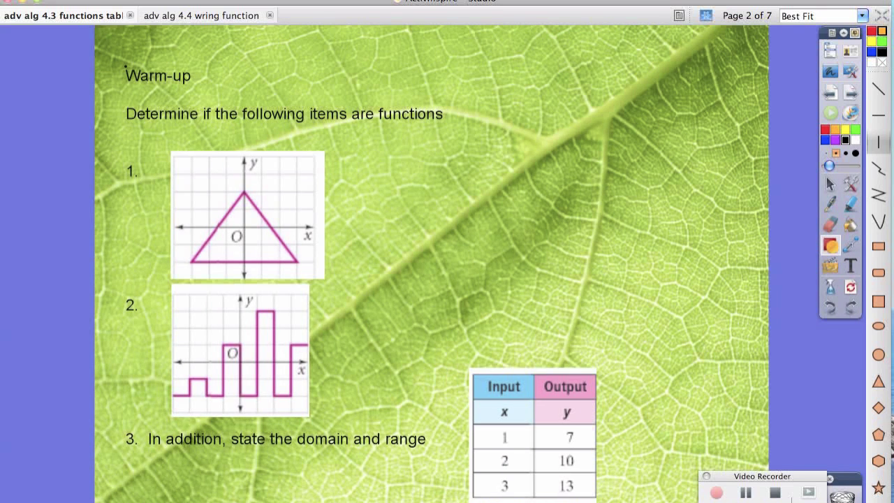
drag(177, 155, 177, 271)
key(Escape)
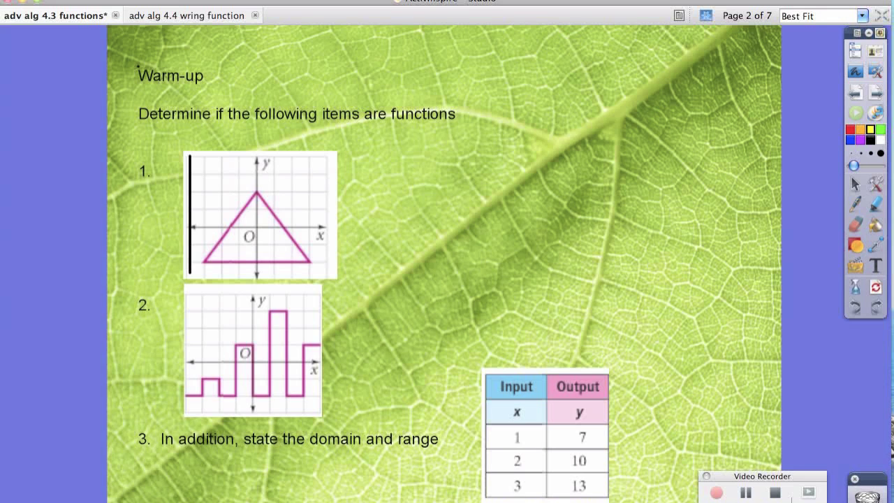
Move the vertical line across the triangle so it crosses two sides, and label the graph "Not a function".
drag(190, 214, 193, 215)
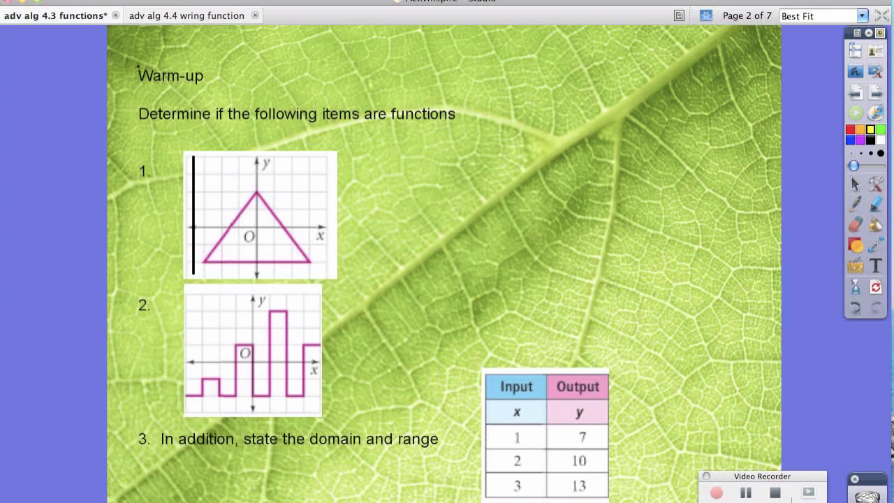
mouse_move(193, 197)
mouse_down()
mouse_move(205, 197)
mouse_move(210, 215)
mouse_move(234, 215)
mouse_up()
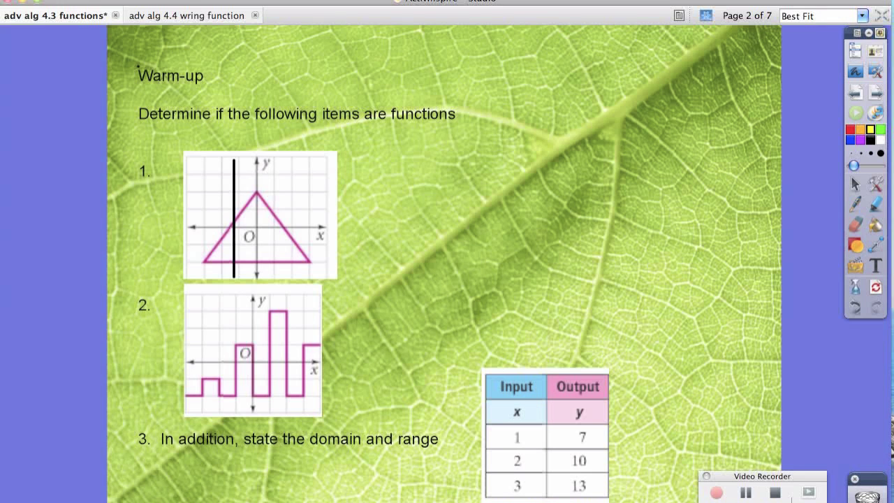
click(256, 183)
text(Not a funct)
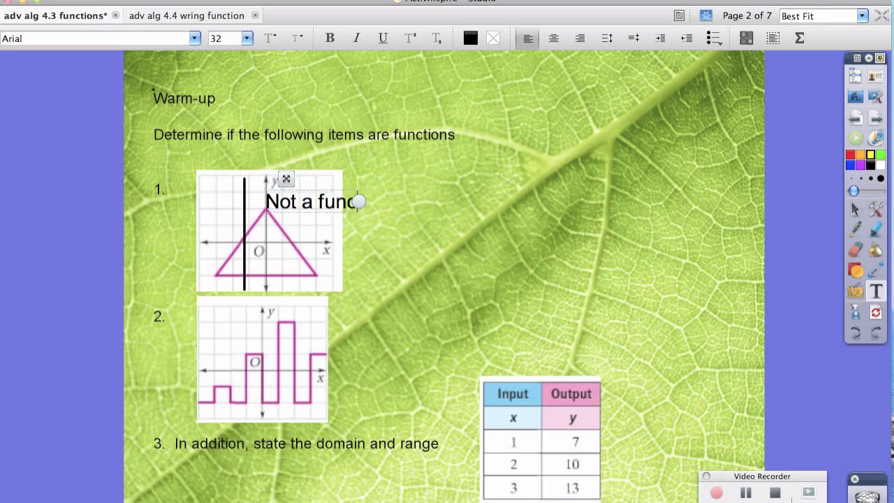
text(ion)
key(Escape)
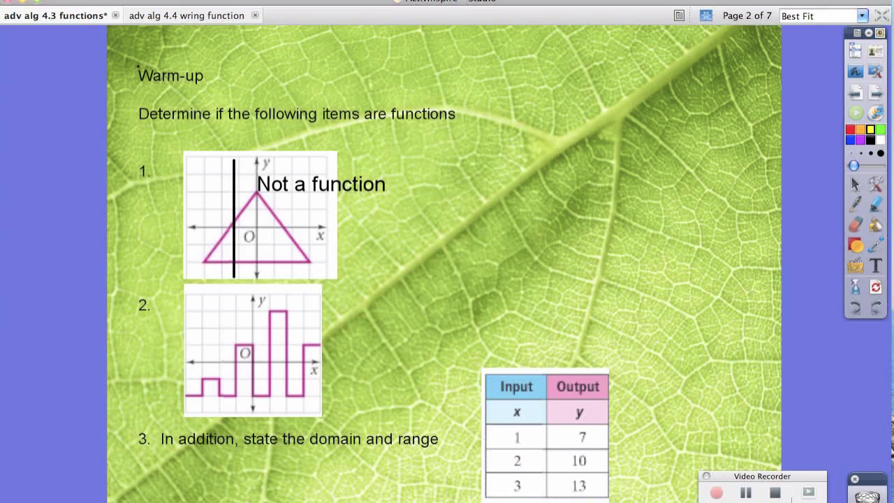
Move the vertical line onto a vertical segment of the graph in item 2 and label that graph "Not a function".
drag(234, 219, 203, 351)
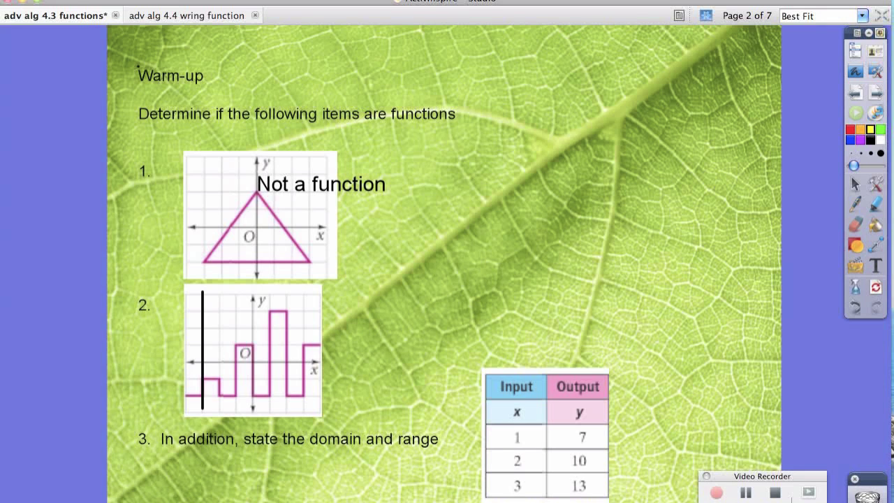
click(215, 322)
text(Not a func)
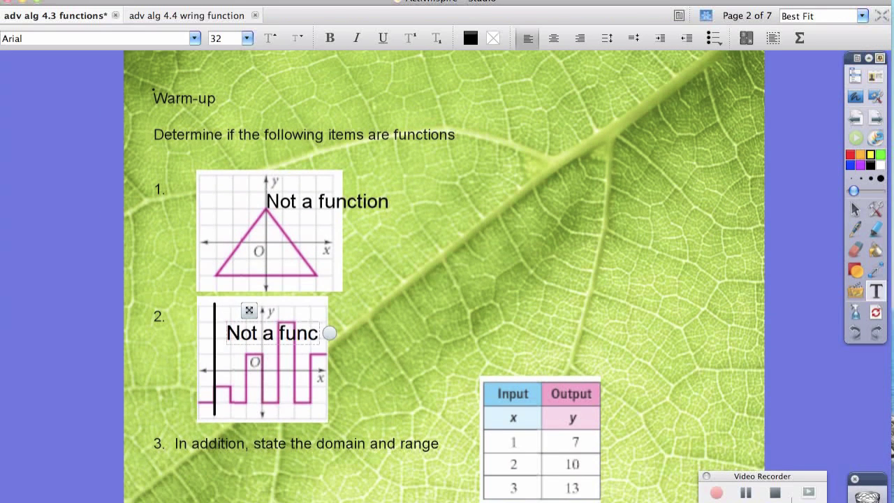
text(tion)
key(Escape)
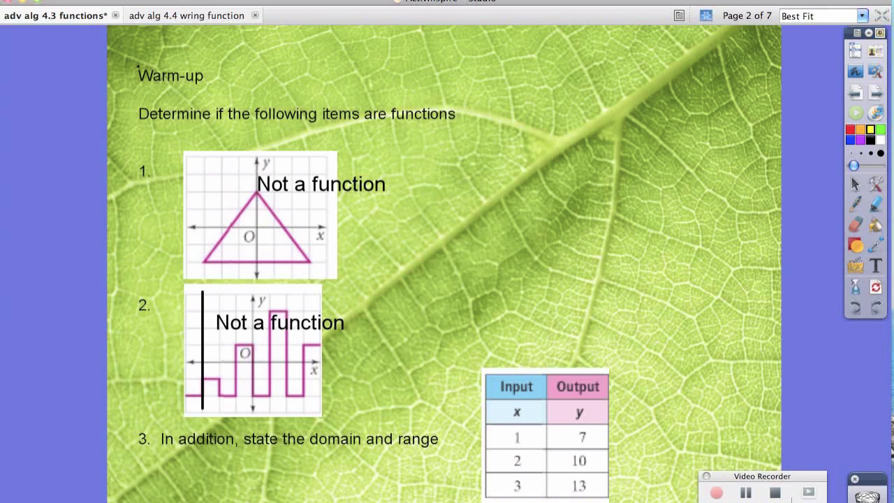
Add the text "IS a function" beside the input/output table of item 3.
click(629, 438)
text(IS)
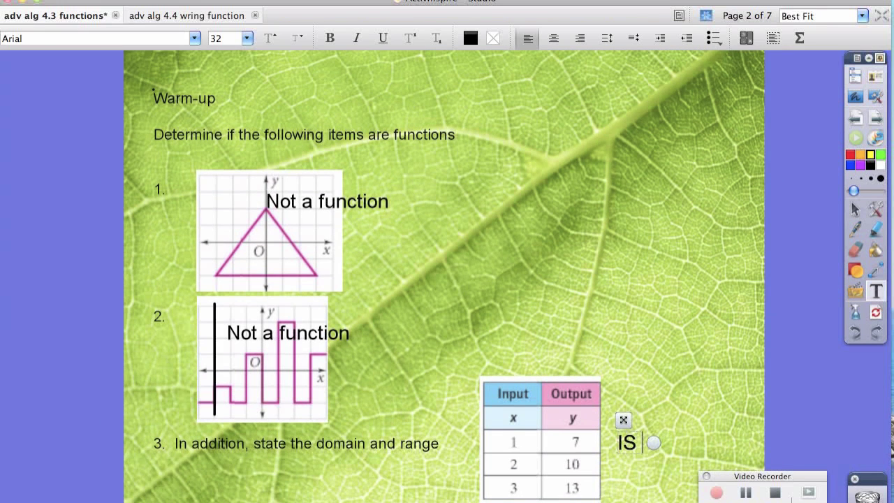
text( a function)
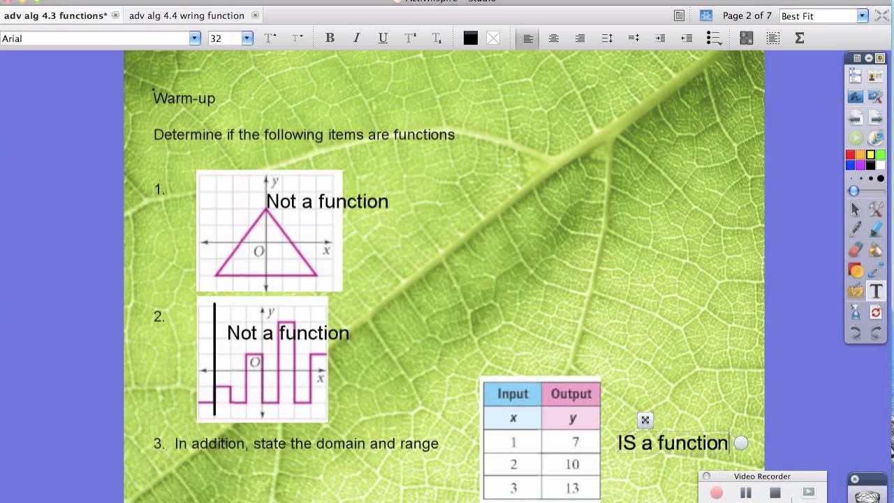
Advance to the Purpose page and shift its text block slightly down and to the left on the page.
click(875, 117)
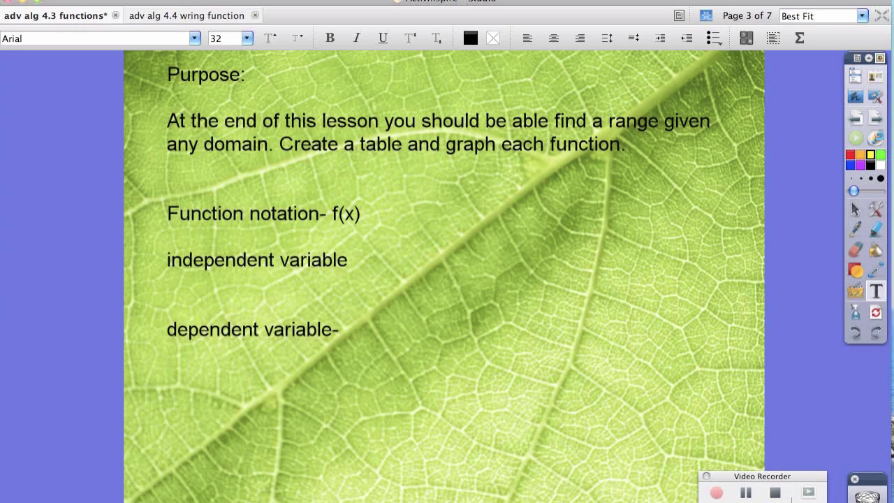
key(Escape)
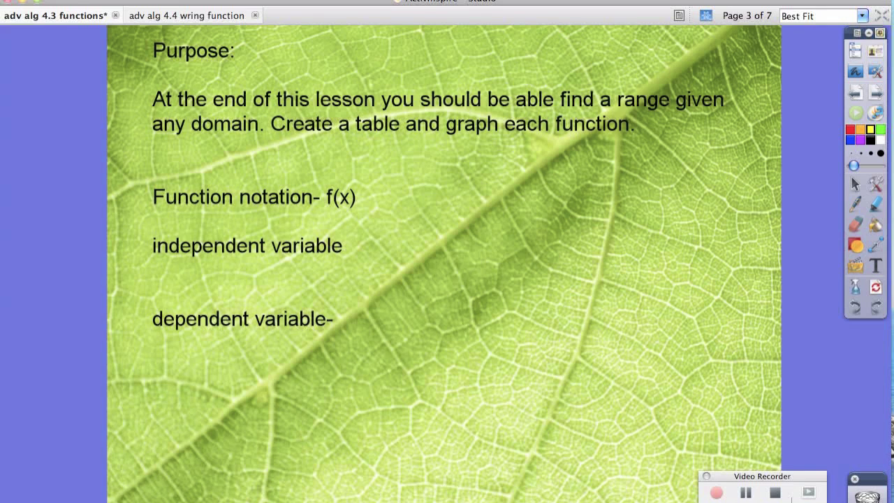
mouse_move(438, 184)
mouse_down()
mouse_move(440, 203)
mouse_move(429, 191)
mouse_up()
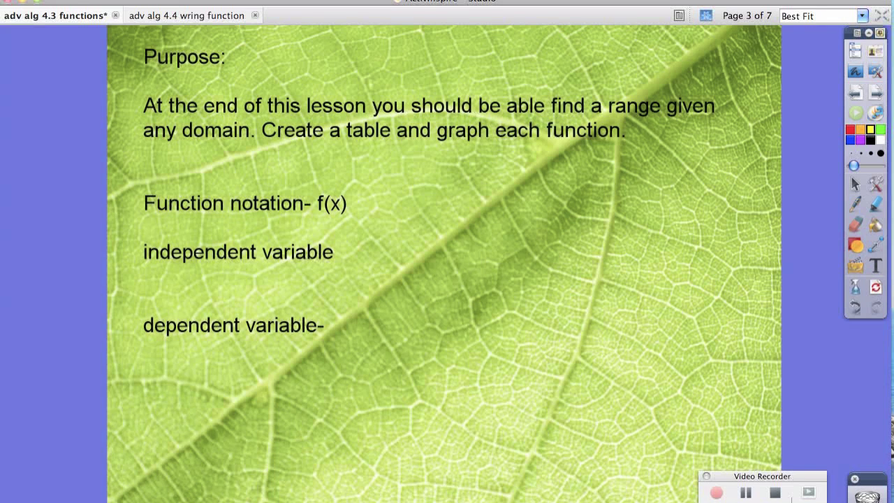
drag(238, 253, 236, 264)
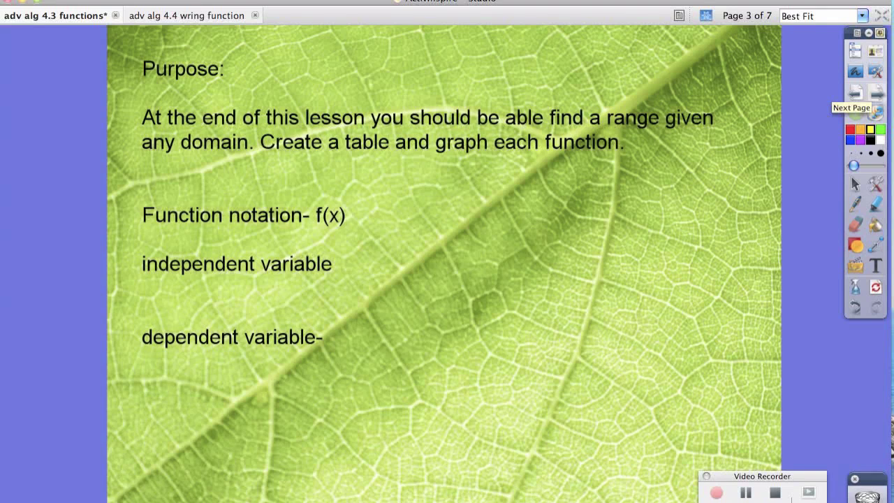
Go to the "Graph and find the domain" page and draw a crossing horizontal and vertical line beside y=x+7 as a T-table.
click(876, 92)
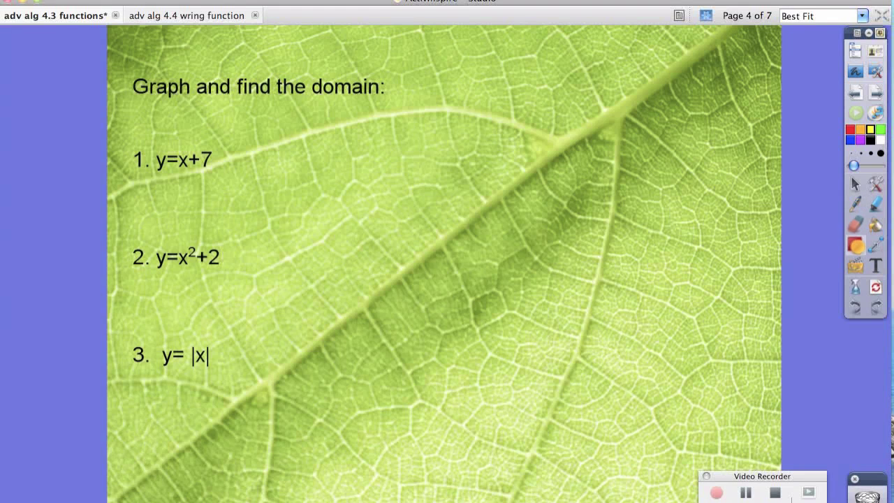
click(856, 245)
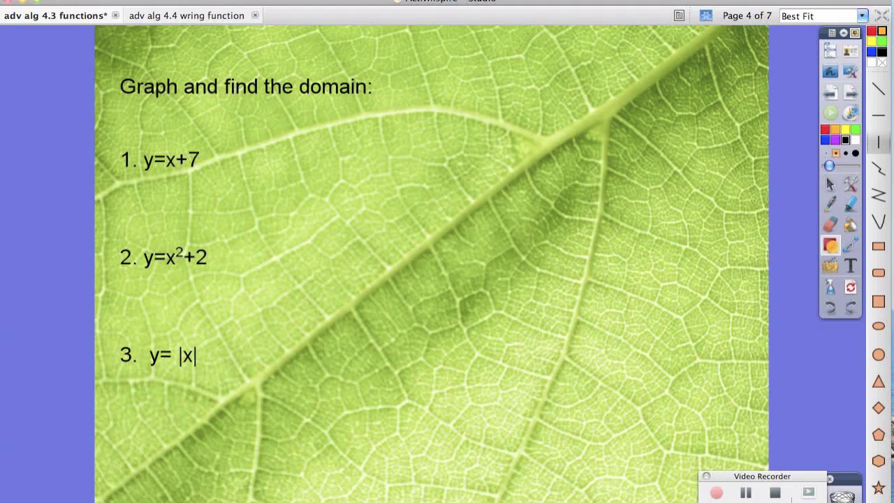
click(878, 116)
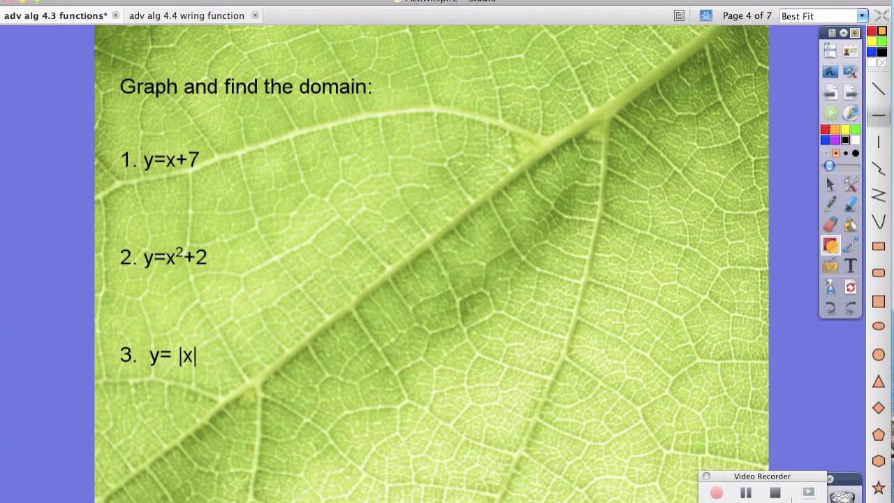
drag(253, 155, 339, 155)
click(878, 142)
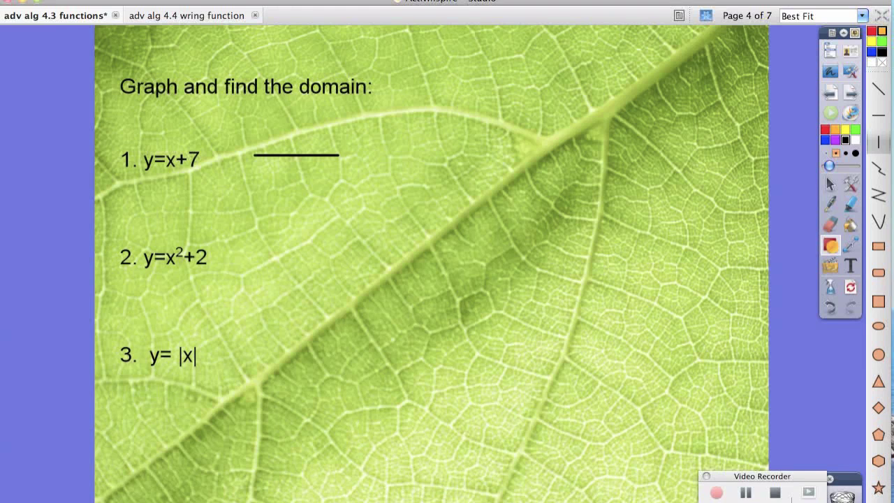
drag(298, 137, 297, 229)
Add the column headings "x" and "y" above the horizontal line of the T-table.
click(850, 266)
click(269, 146)
text(x)
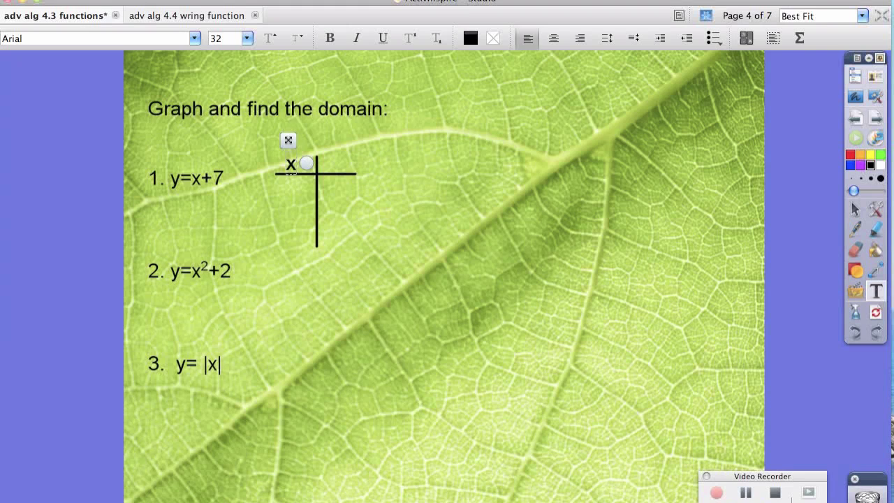
click(328, 167)
text(y)
drag(329, 148, 331, 141)
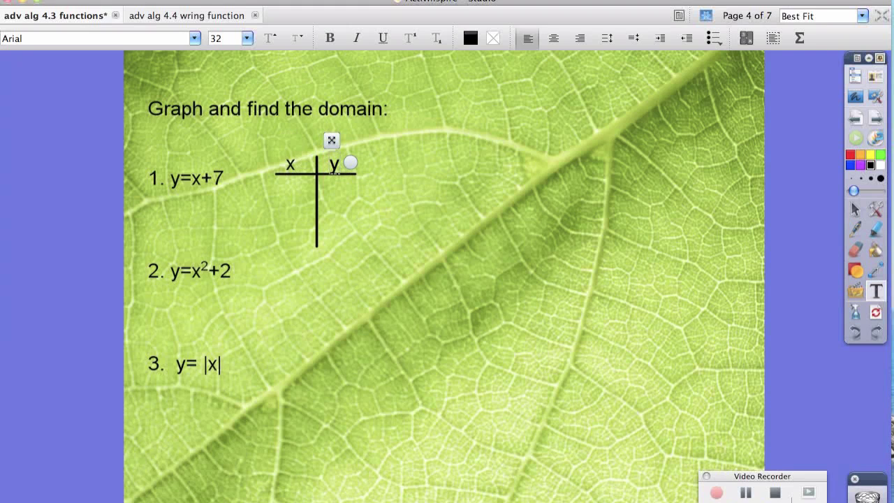
key(Escape)
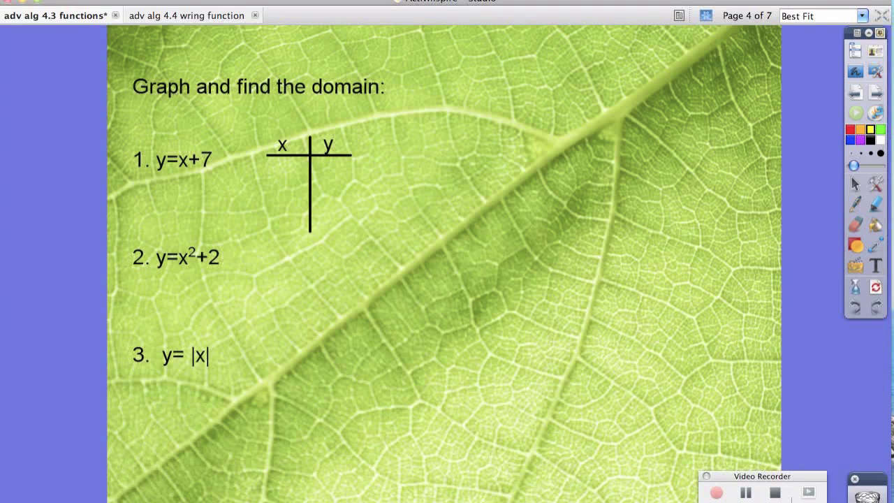
drag(269, 134, 337, 238)
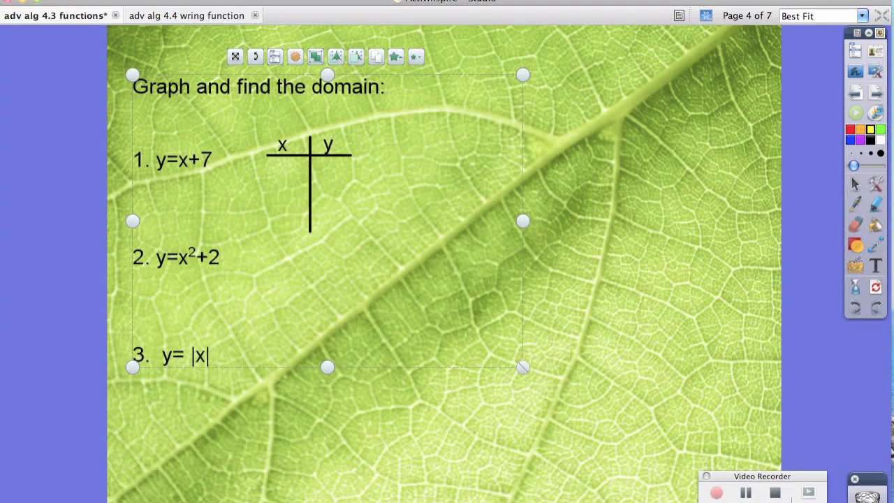
key(super+g)
key(Escape)
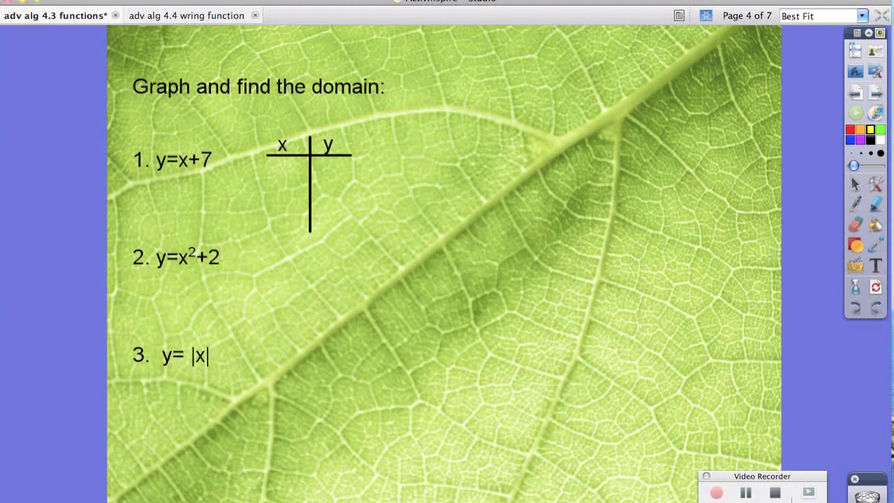
Enter the values -1, 0 and 1 on separate lines in the x column and align them under the heading.
click(278, 175)
text(-1)
key(Return)
text(0)
key(Return)
text(1)
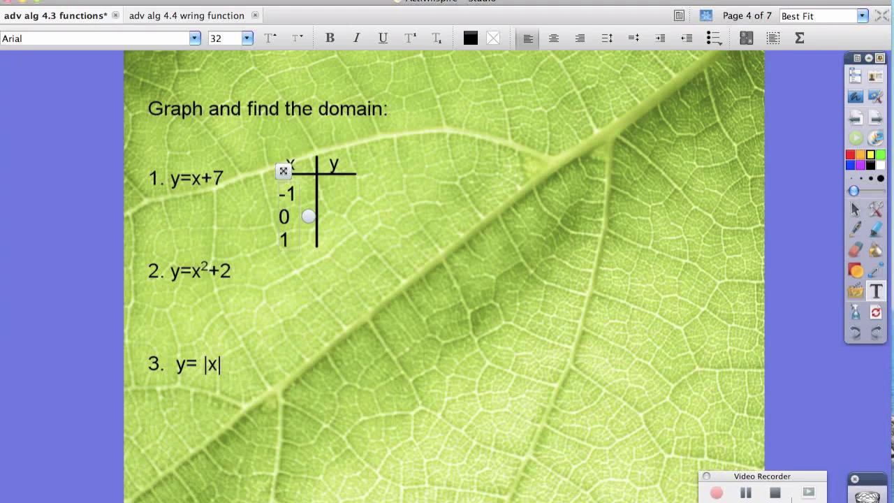
drag(284, 171, 287, 166)
key(Escape)
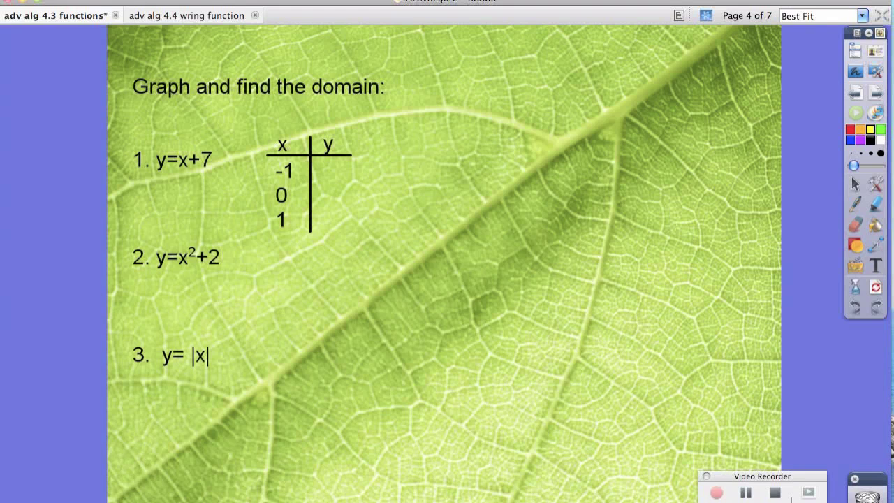
Write the substitution "x= -1" with "y= (-1)+7= 6" on the line below, in the empty area beside the T-table.
click(449, 140)
text(x= -1)
key(Return)
text(y= (-)
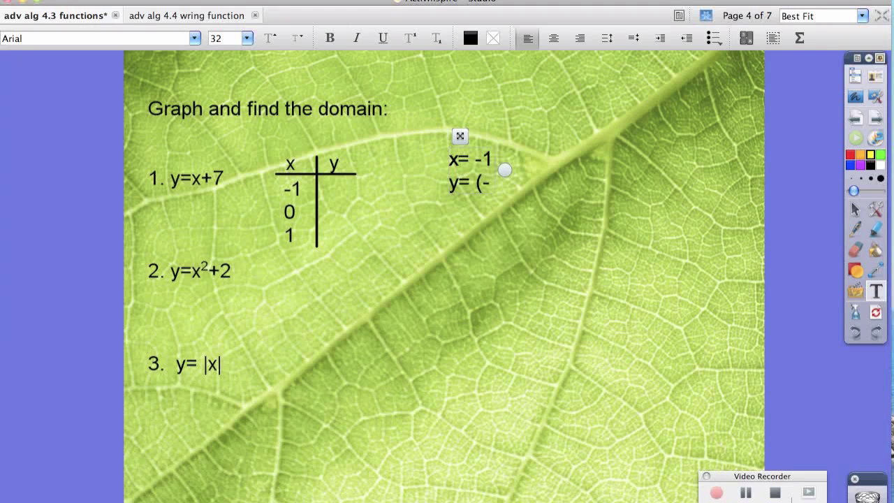
text(1)+7)
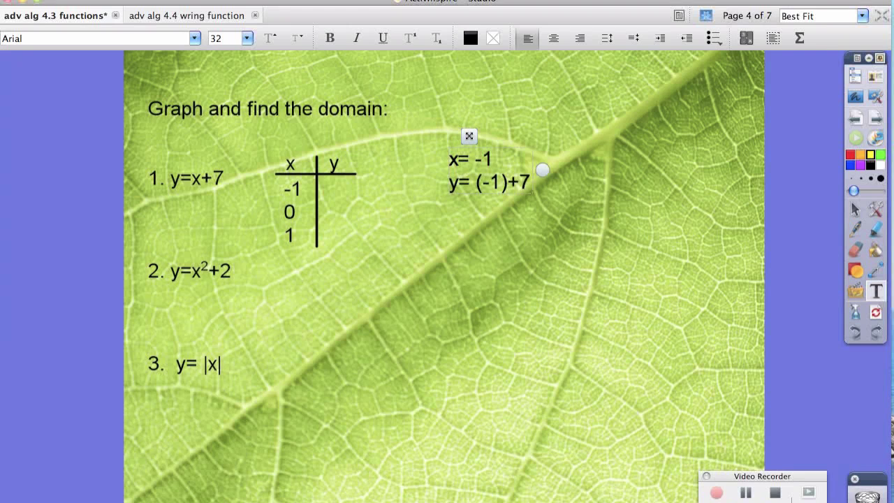
text(= 6)
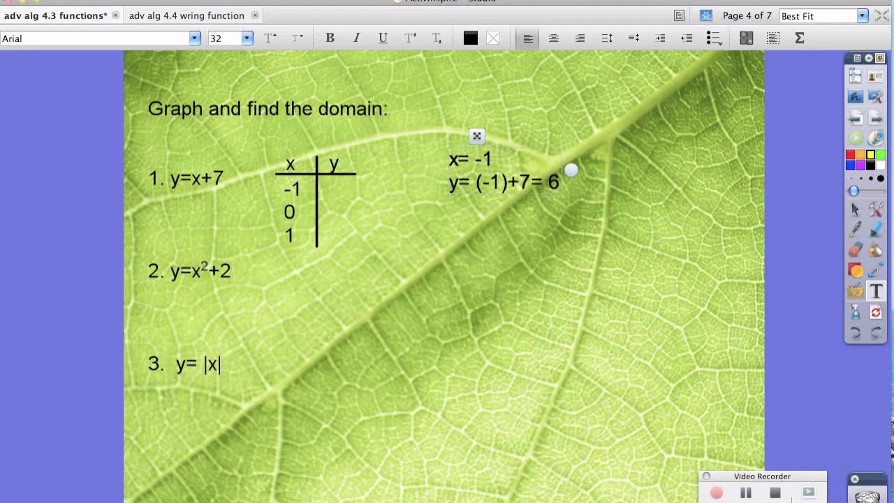
Enter 6 in the y column and align it with the row for x = -1.
click(326, 194)
text(6)
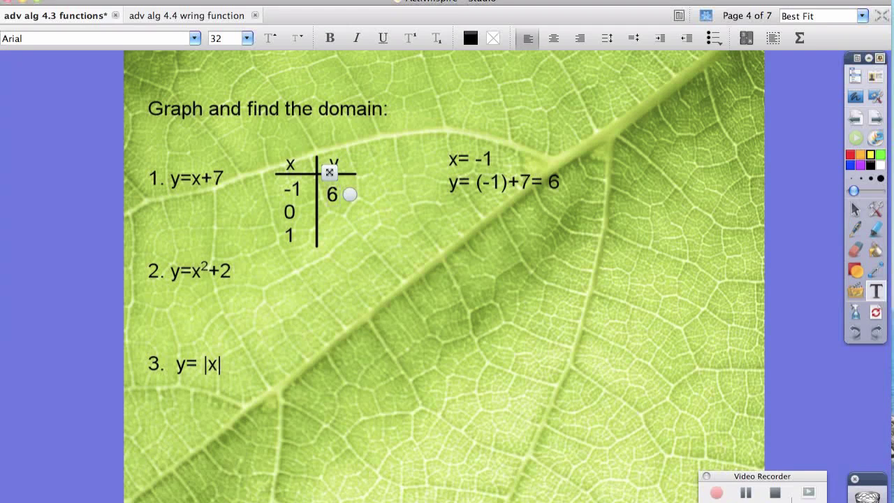
drag(329, 173, 329, 165)
key(Escape)
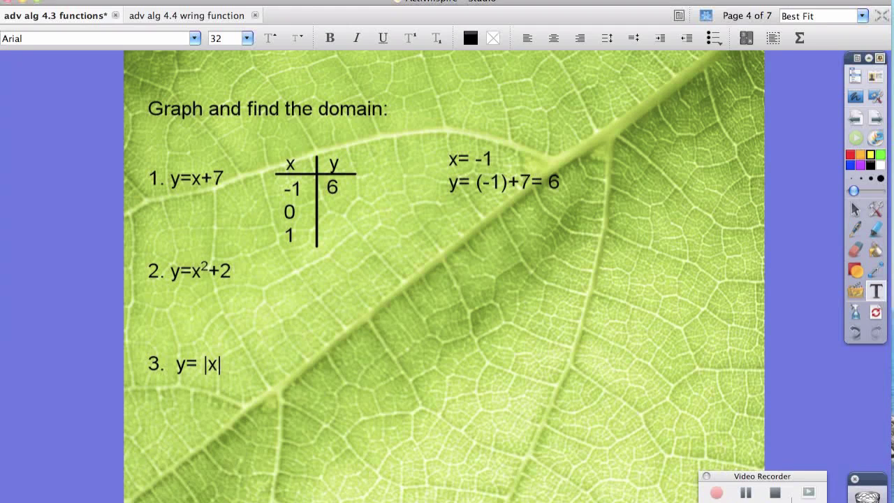
Write the substitution "x = 0" with "y=(0)+7" on the line below, beside the working for x = -1.
click(587, 168)
text(x =)
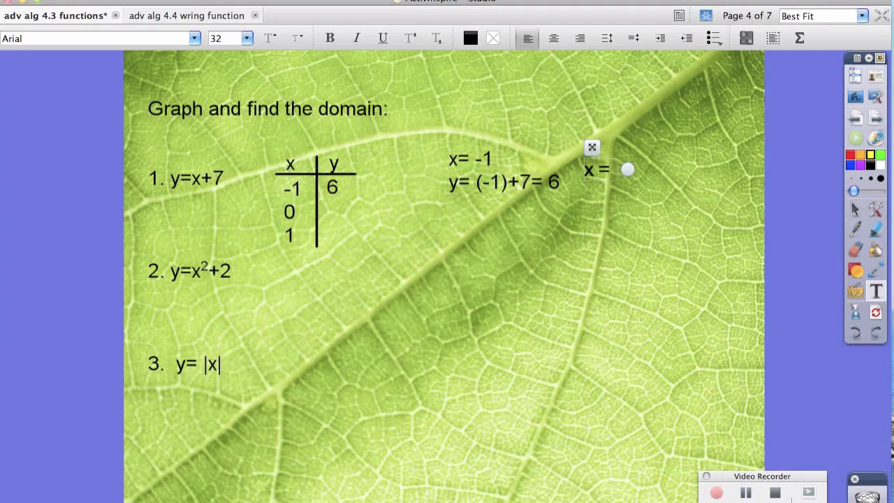
text( 0)
key(Return)
text(y)
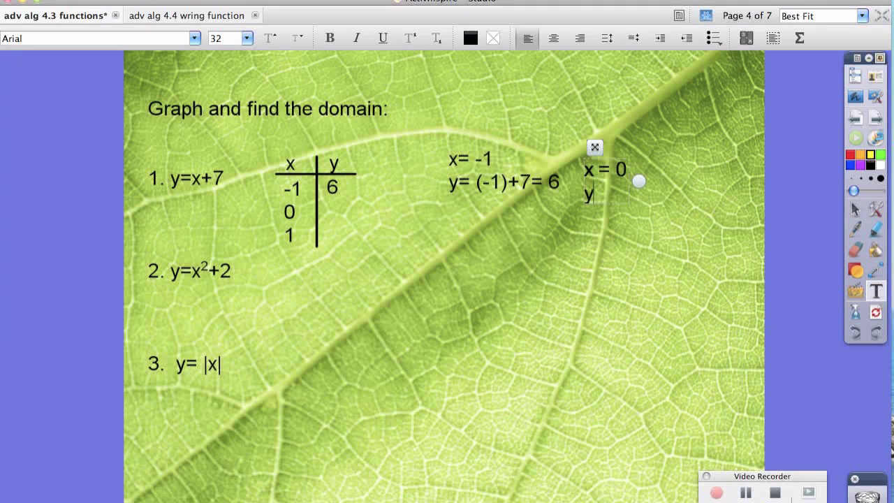
text(=(0)+7)
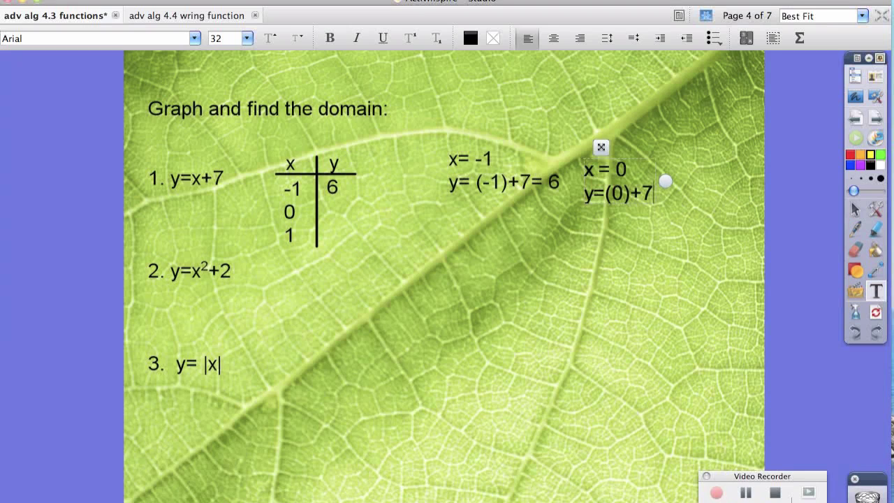
key(Escape)
Enter 7 and 8 in the y column for x = 0 and x = 1, and align the 8 with its row.
click(328, 217)
text(7)
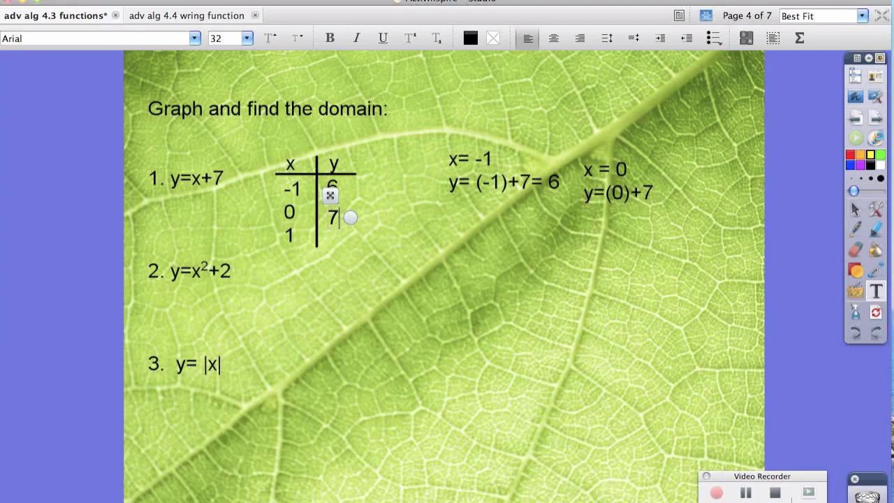
key(Escape)
click(328, 247)
text(8)
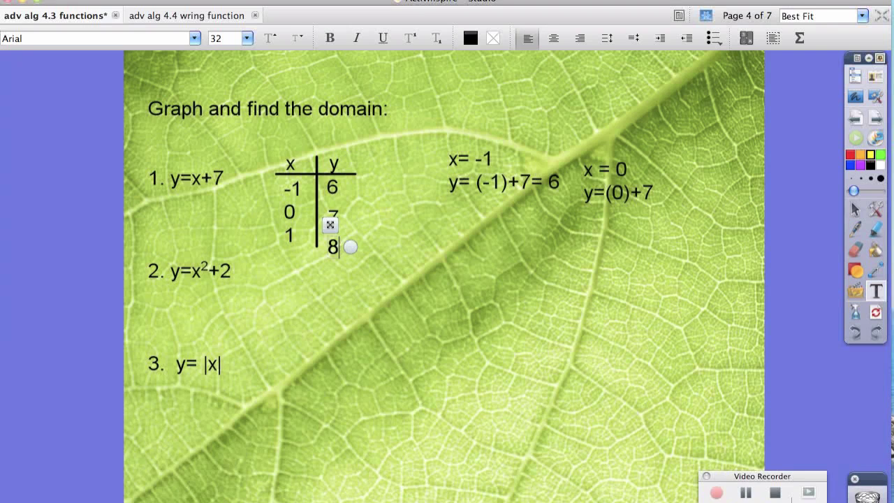
drag(330, 226, 326, 221)
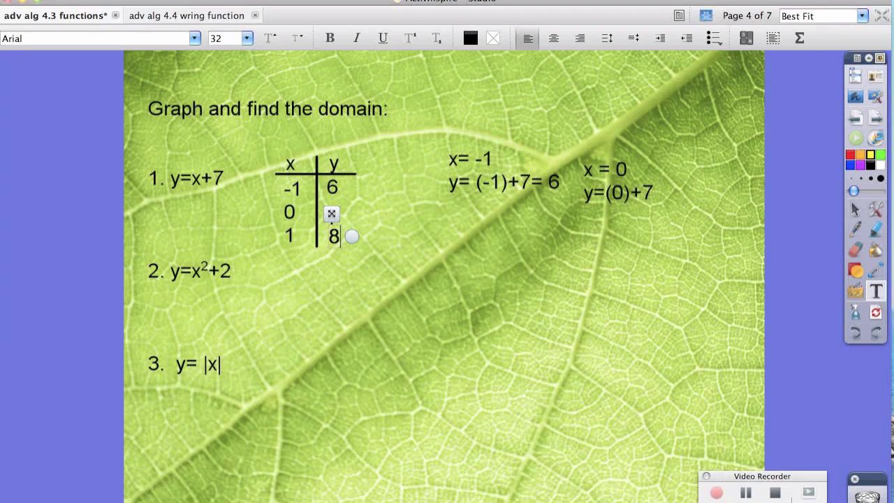
key(Escape)
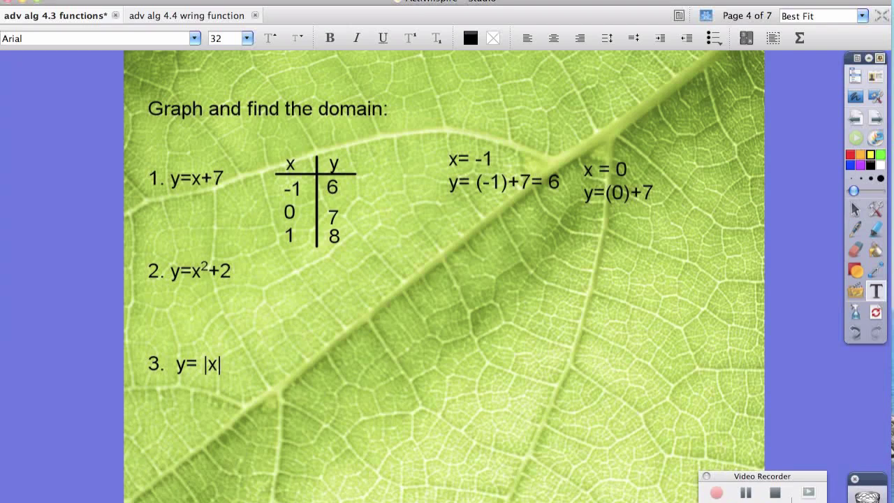
Switch to the Google browser window, search for "free online graphin calculator" and open the "TI 83 84 86 89: Student's Center" result.
key(F11)
key(F9)
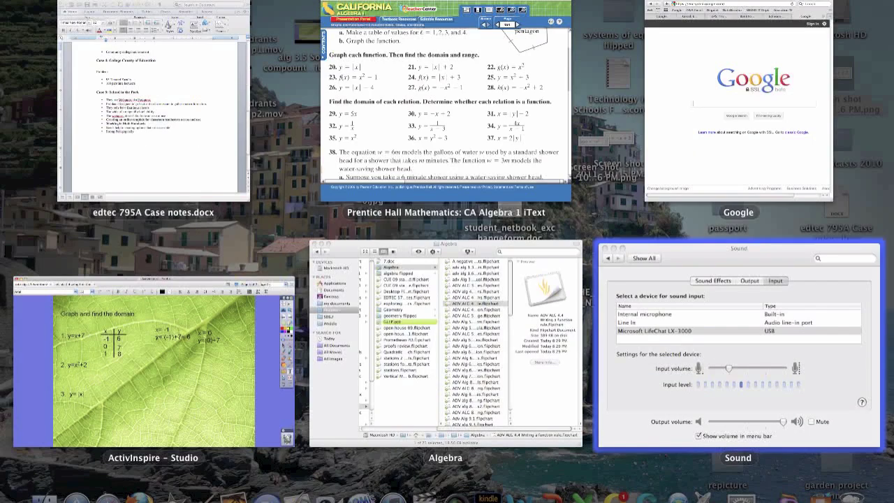
click(738, 101)
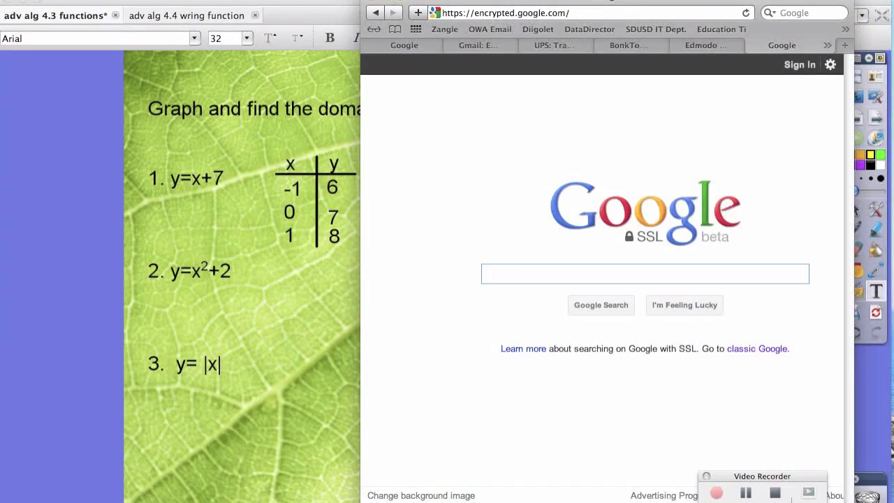
text(free online gr)
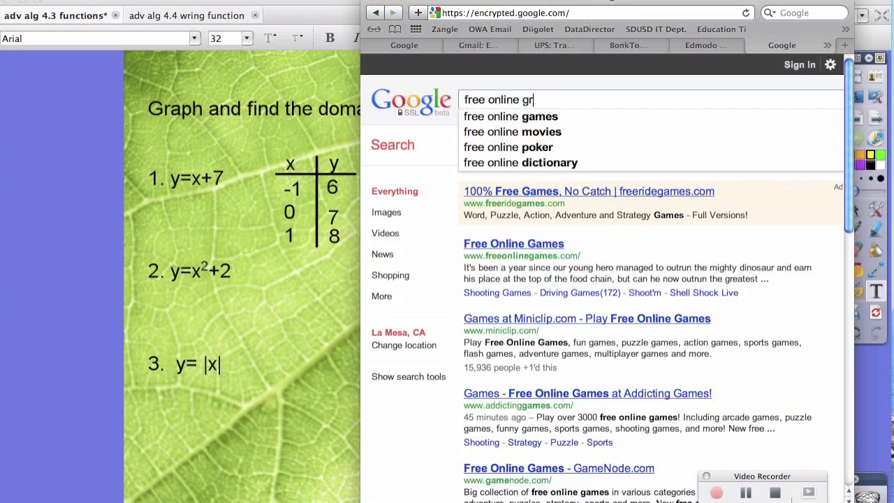
text(aphin calcu)
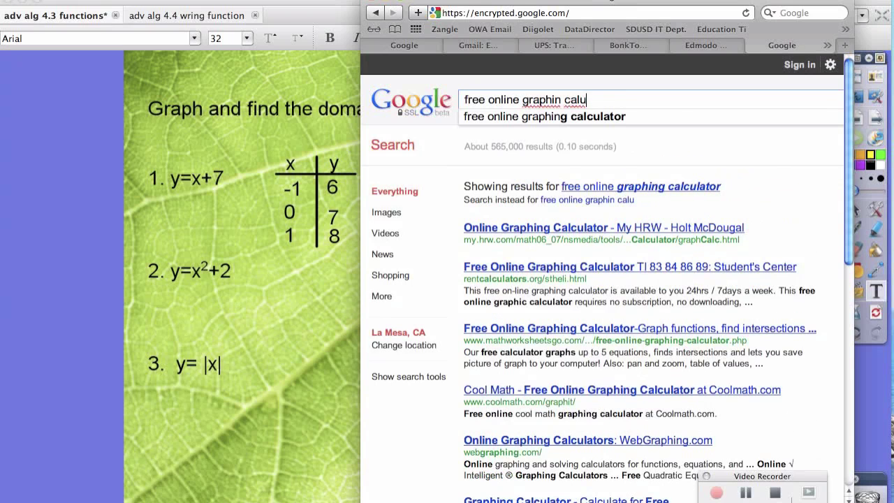
text(lator)
key(Return)
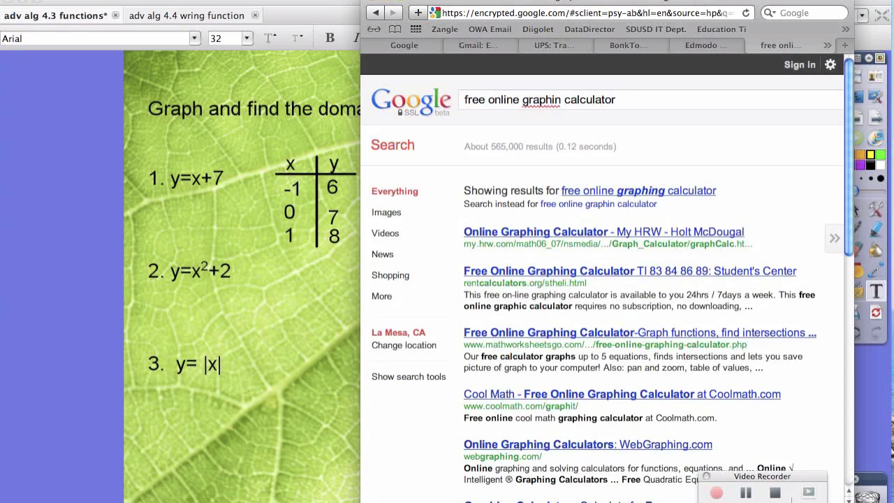
click(548, 271)
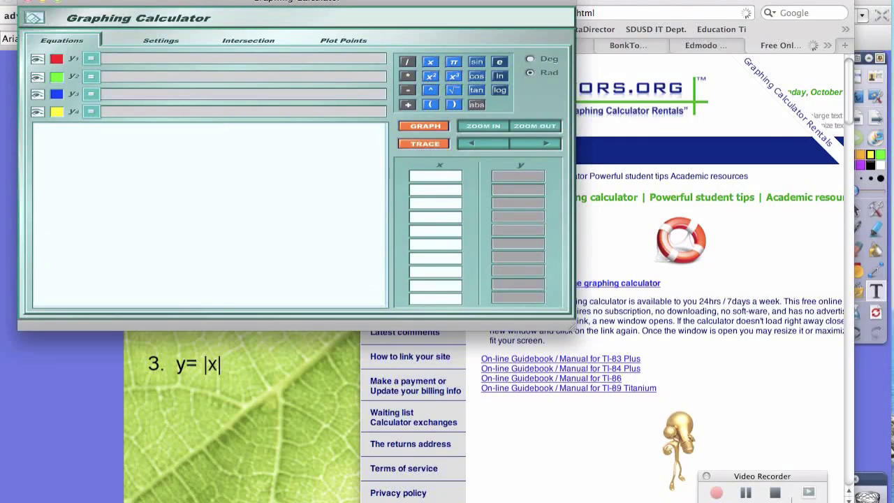
Graph x+7 as the first equation in the Graphing Calculator, and move the calculator and browser windows aside to uncover the flipchart's table.
text(x+7)
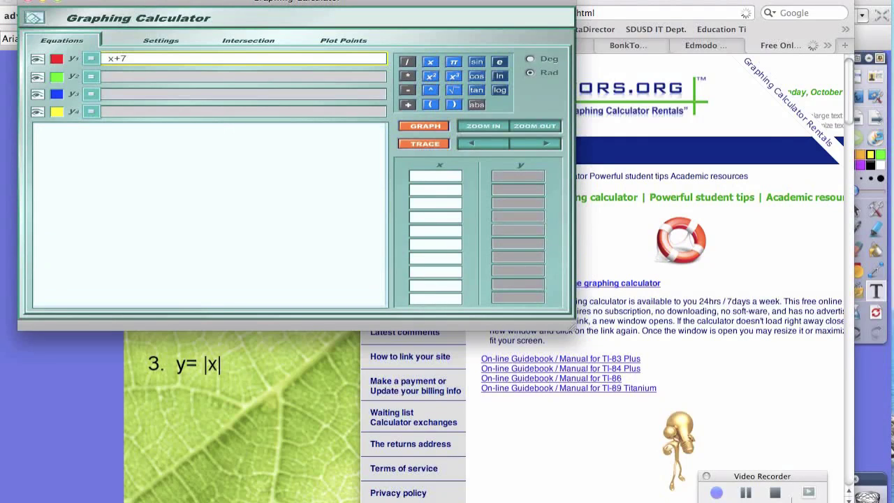
click(424, 125)
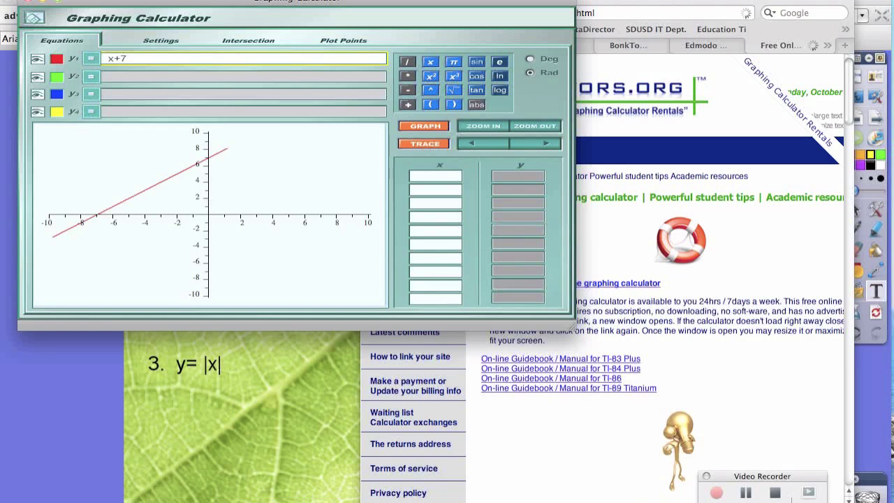
drag(297, 2, 656, 29)
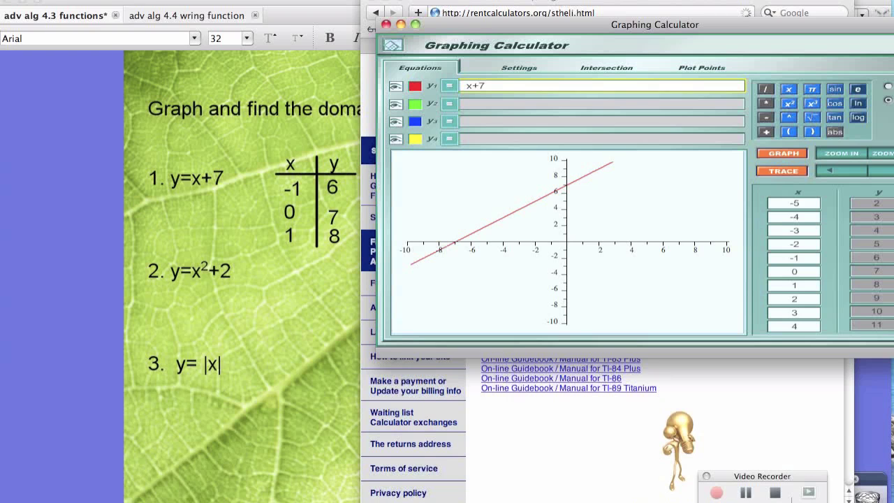
drag(606, 3, 678, 19)
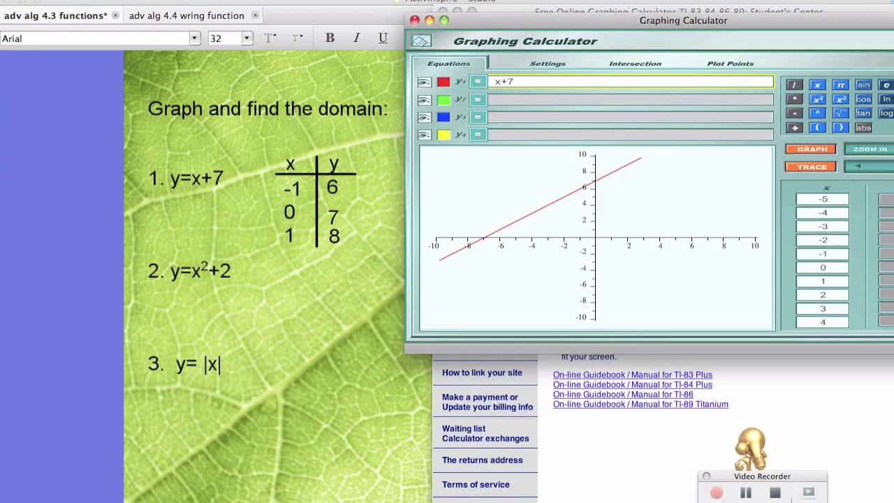
Return to the flipchart in ActivInspire and write "Domain= all real numbers" beside the table for y=x+7.
click(382, 211)
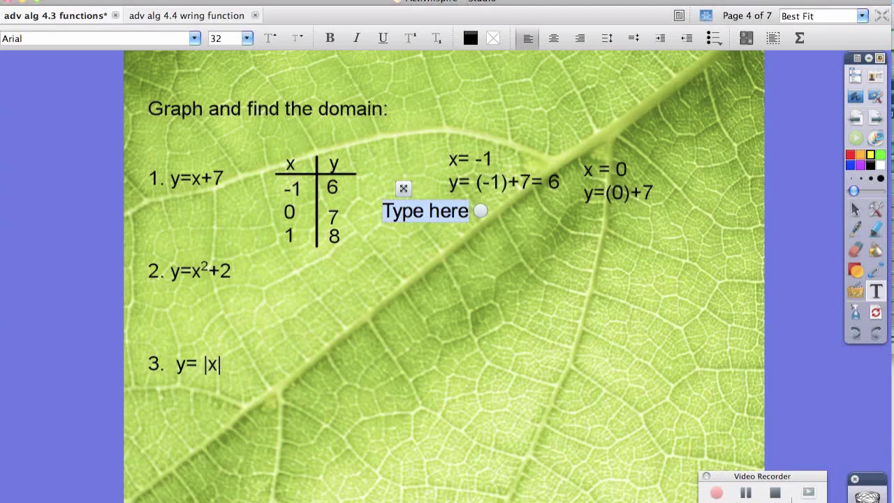
text(Doma)
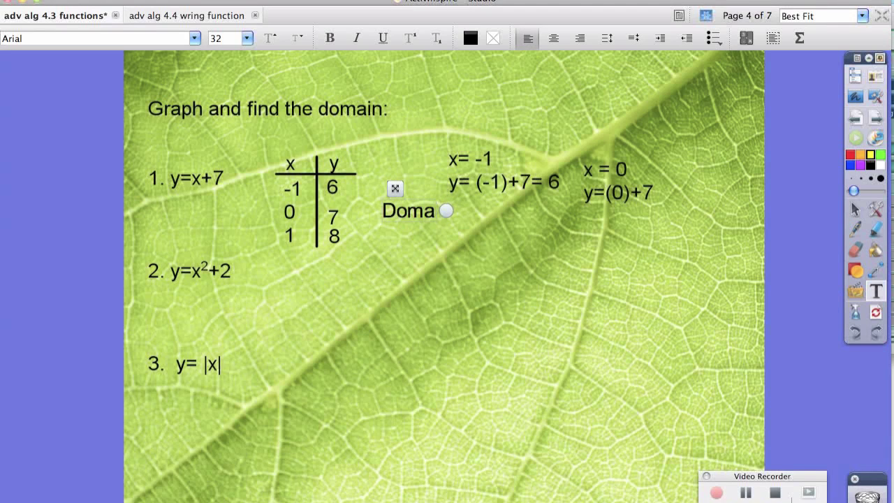
text(in= )
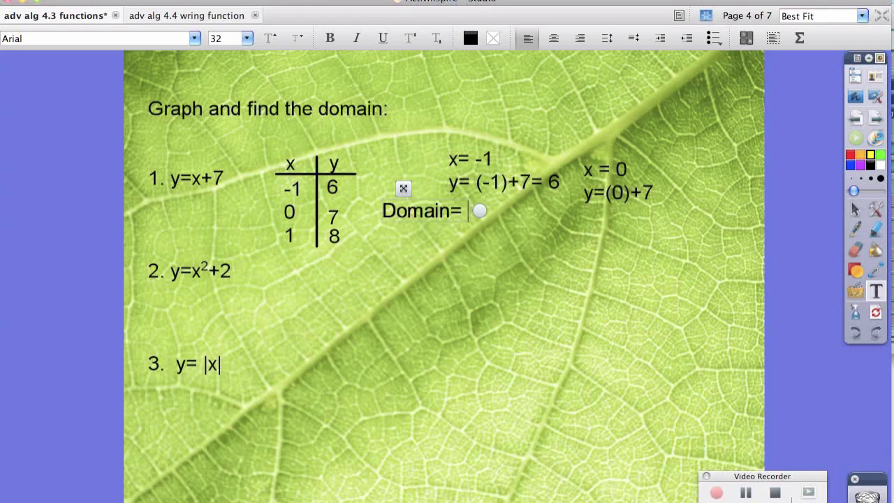
text(all real numbers)
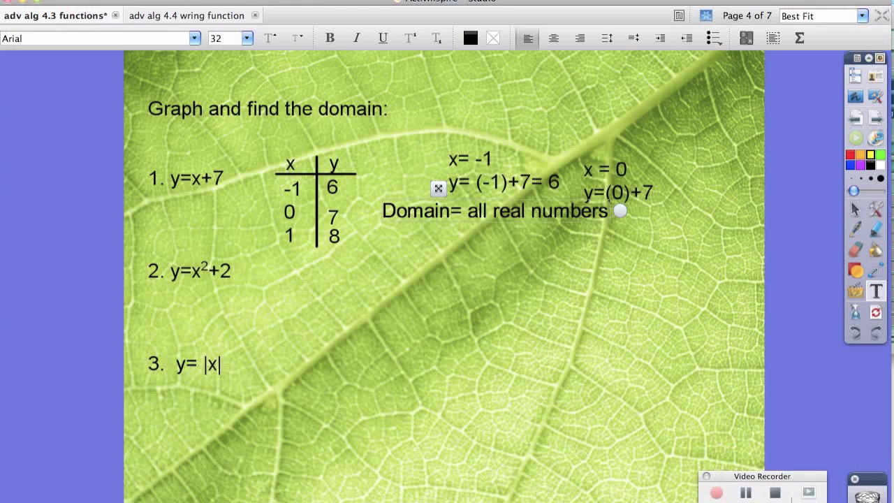